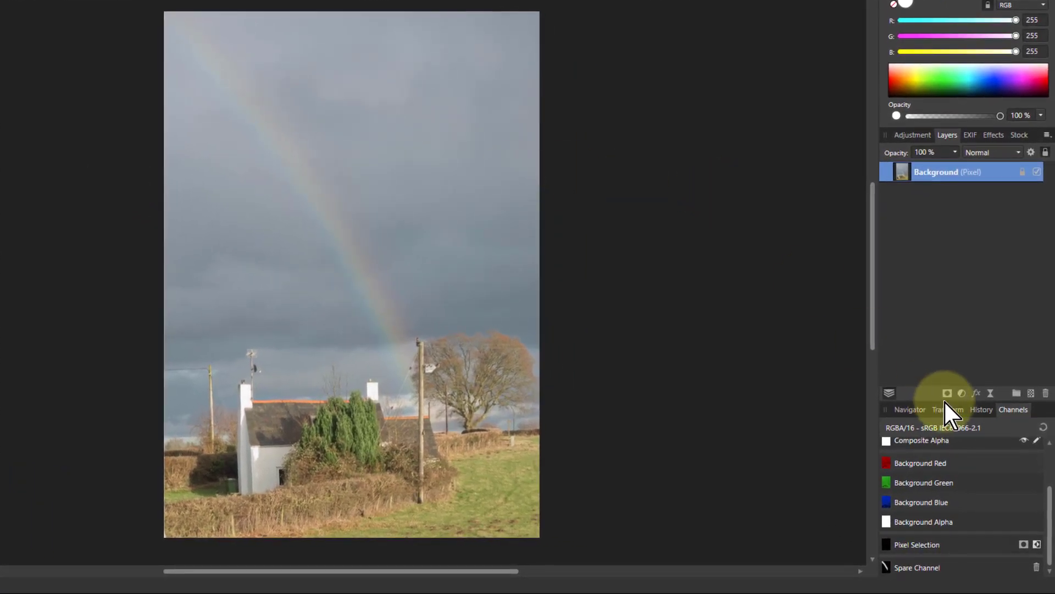
Add an HSL Shift adjustment with Saturation Shift raised to 59% across the photo
{"action": "left_click", "coordinate": [962, 393]}
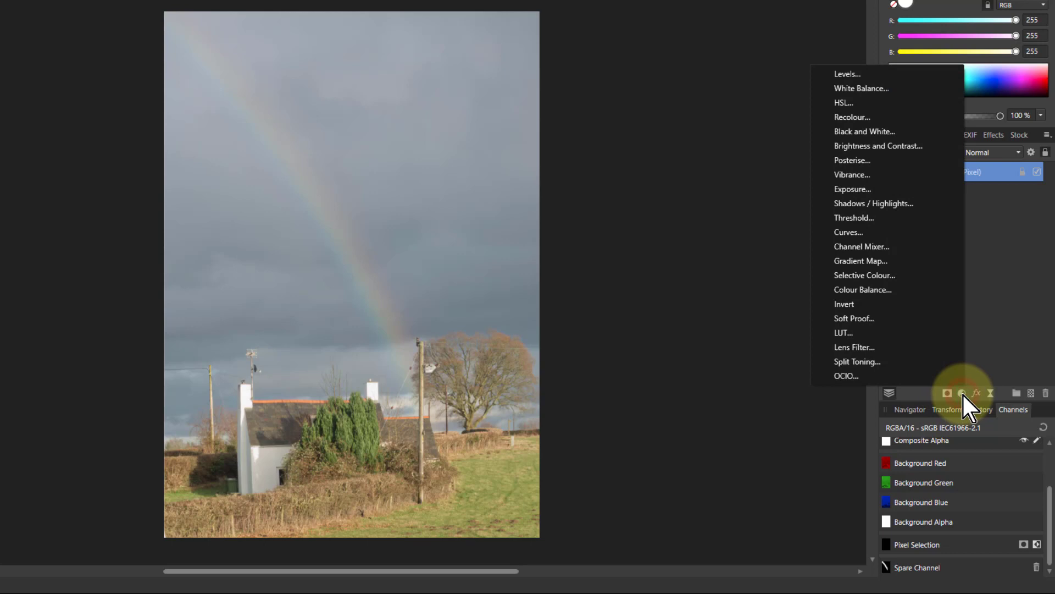
{"action": "left_click", "coordinate": [860, 103]}
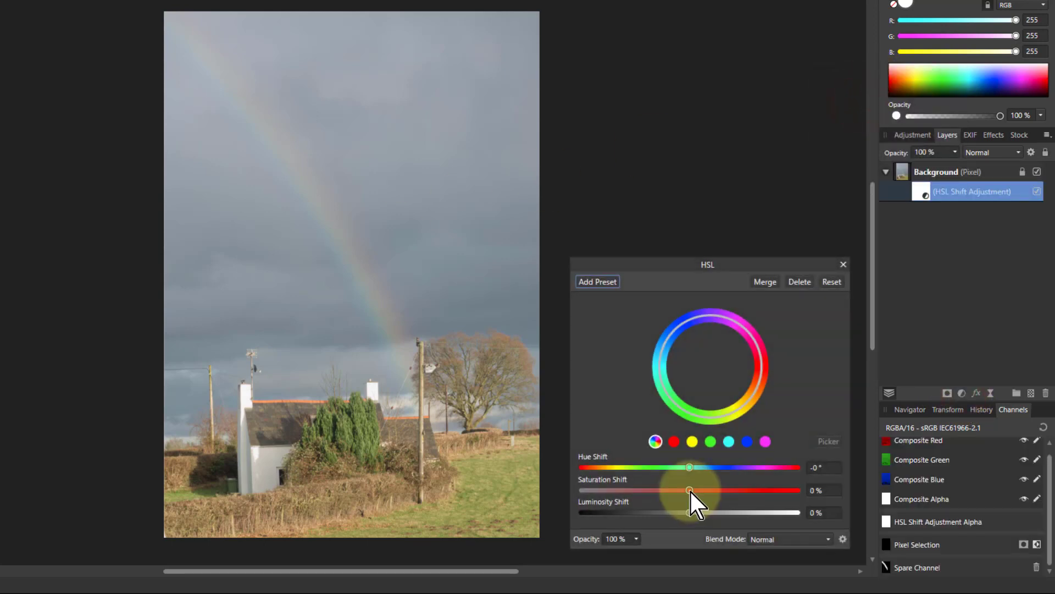
{"action": "left_click_drag", "start_coordinate": [691, 490], "coordinate": [750, 493]}
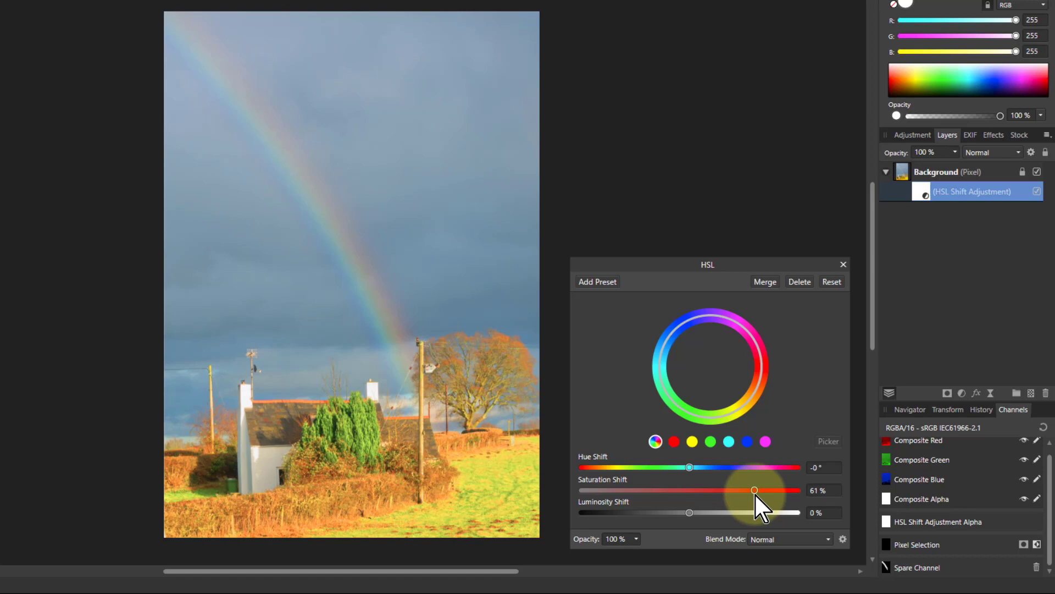
{"action": "left_click_drag", "start_coordinate": [755, 495], "coordinate": [753, 493]}
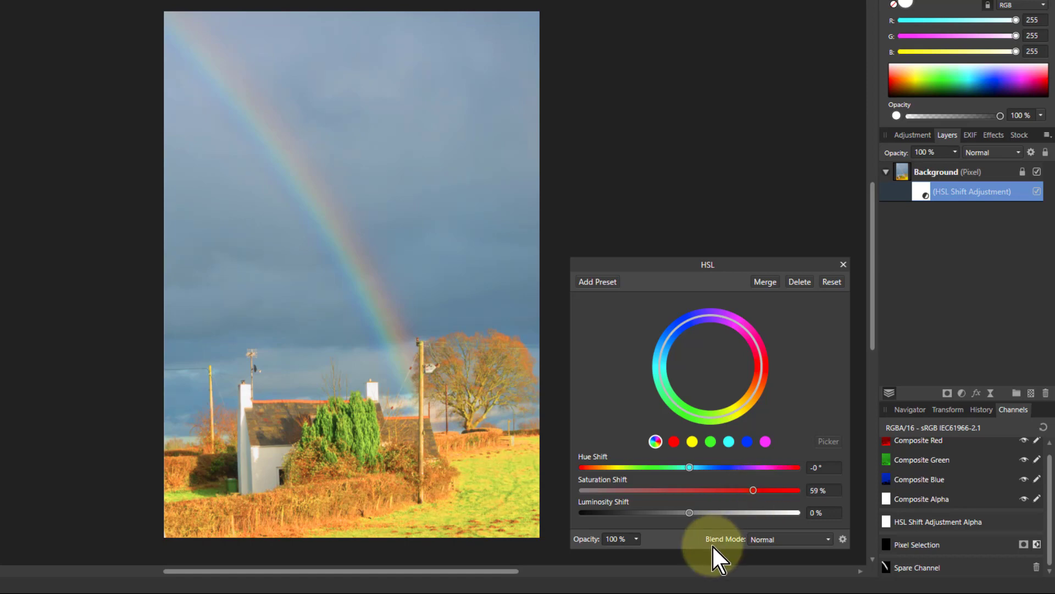
{"action": "left_click", "coordinate": [843, 265]}
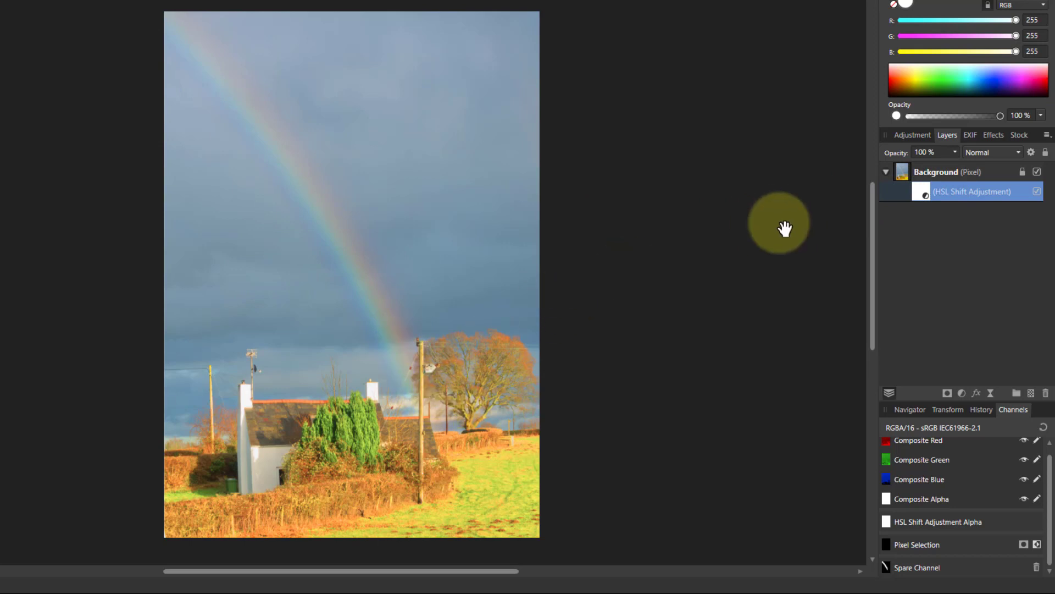
Invert the HSL adjustment's mask and set the Paint Brush to 100% opacity
{"action": "left_click", "coordinate": [928, 192]}
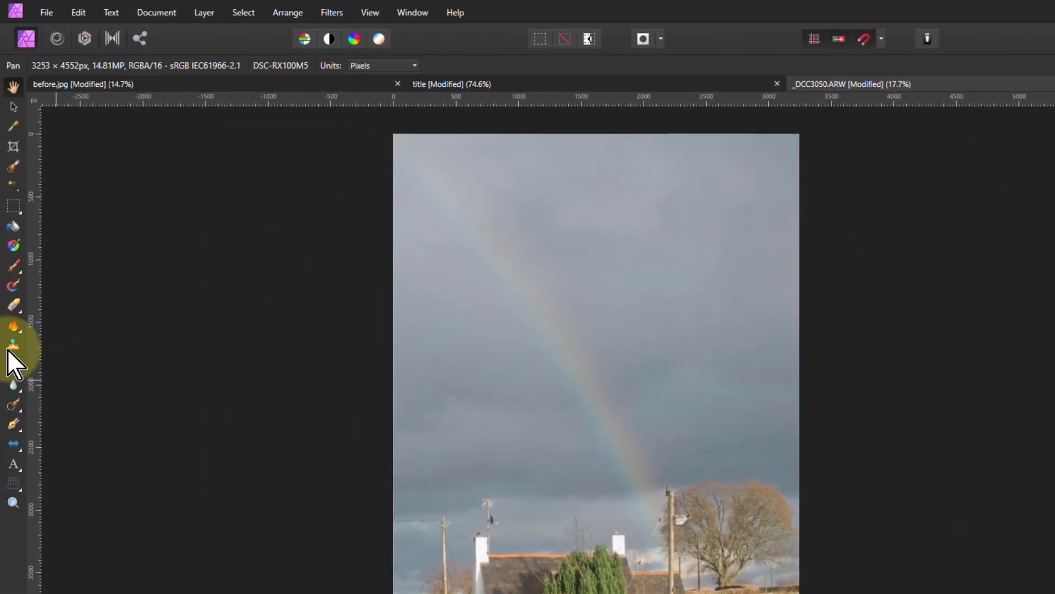
{"action": "left_click", "coordinate": [19, 266]}
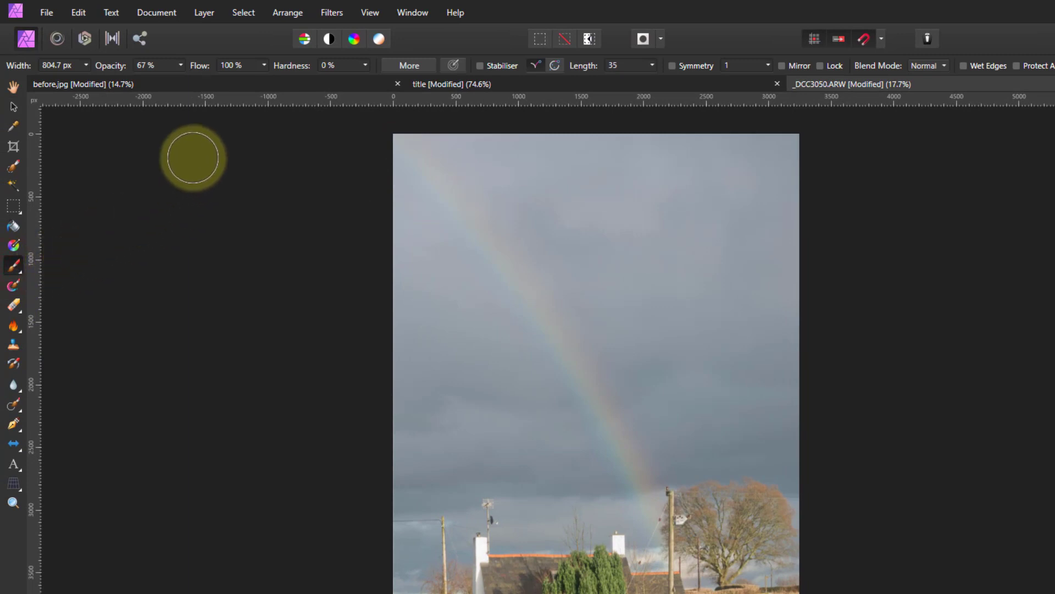
{"action": "left_click_drag", "start_coordinate": [180, 65], "coordinate": [210, 82]}
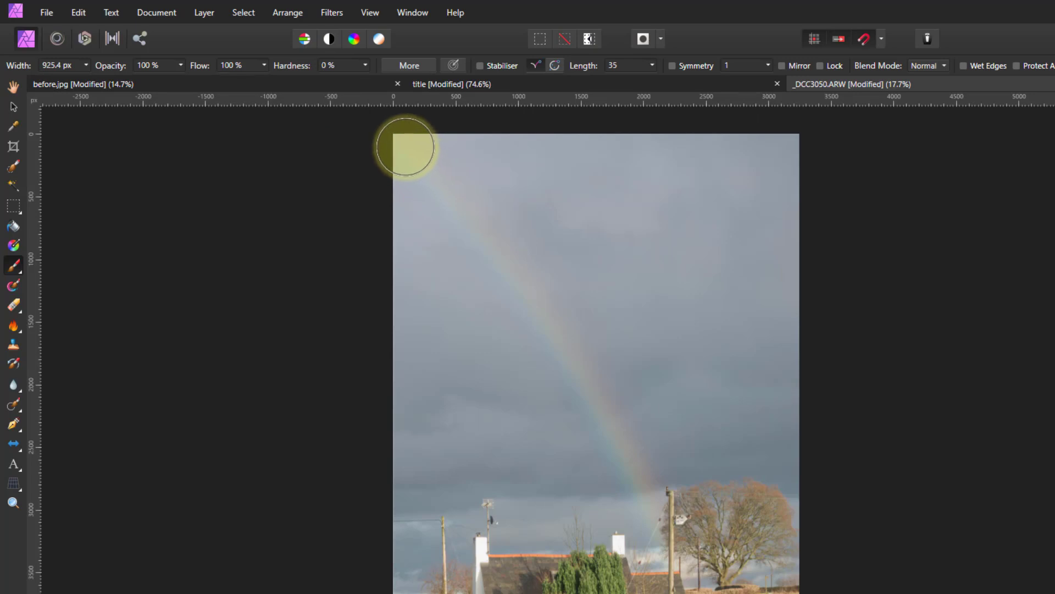
Brush strokes down the rainbow on the inverted HSL mask
{"action": "left_click_drag", "start_coordinate": [405, 147], "coordinate": [480, 247]}
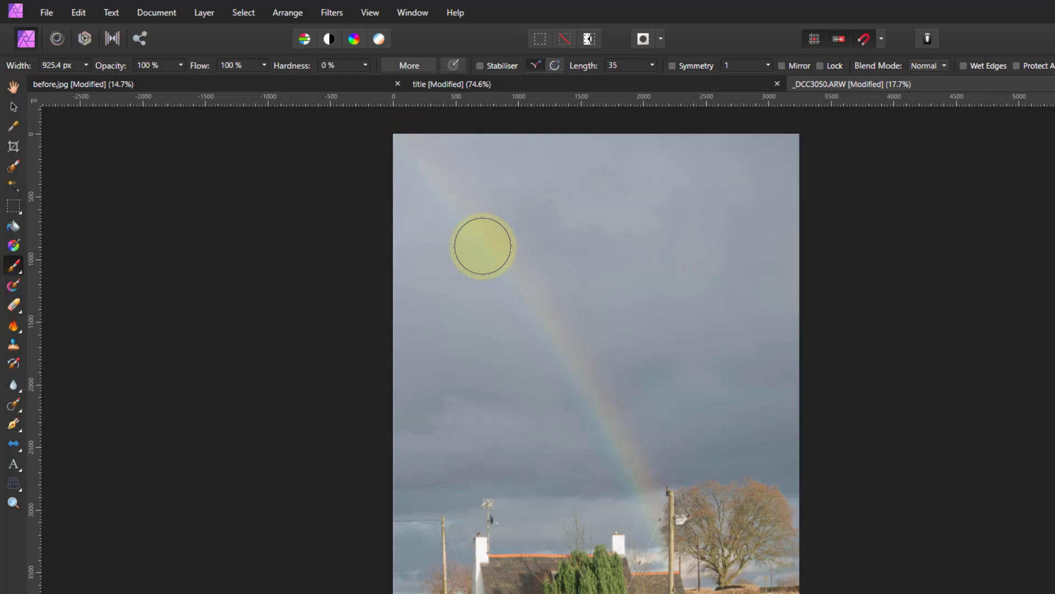
{"action": "left_click_drag", "start_coordinate": [483, 247], "coordinate": [544, 313]}
{"action": "left_click", "coordinate": [544, 313]}
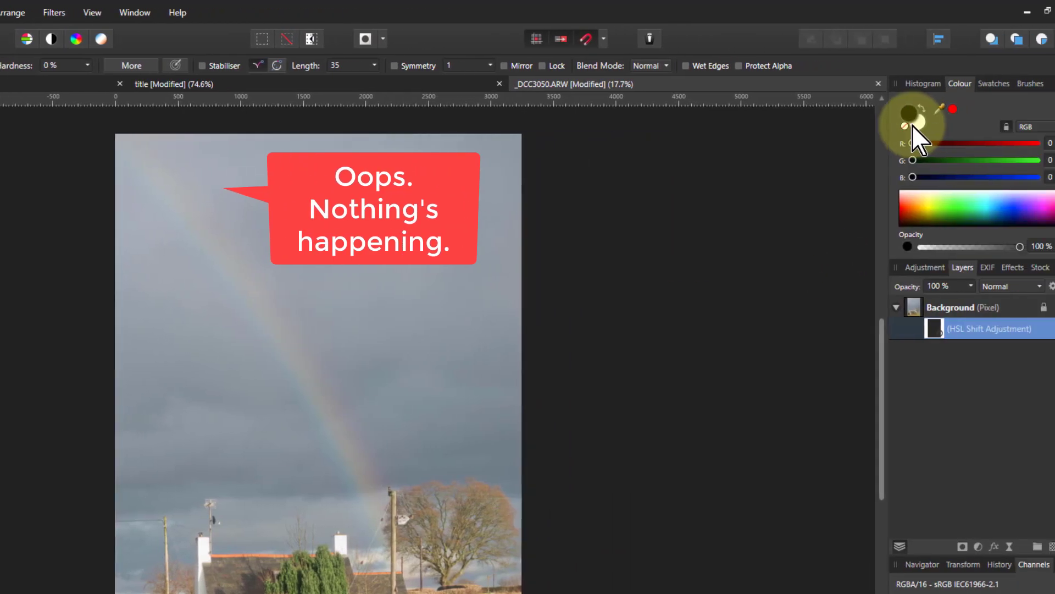
Switch the colour to white and paint the mask along the rainbow's whole arc
{"action": "left_click", "coordinate": [892, 124]}
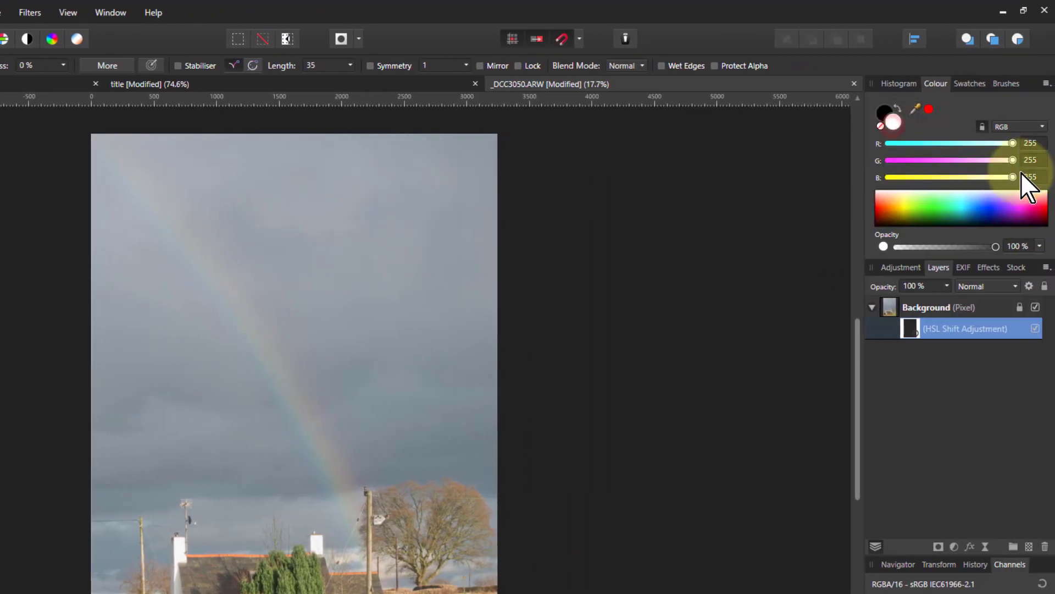
{"action": "left_click", "coordinate": [102, 144]}
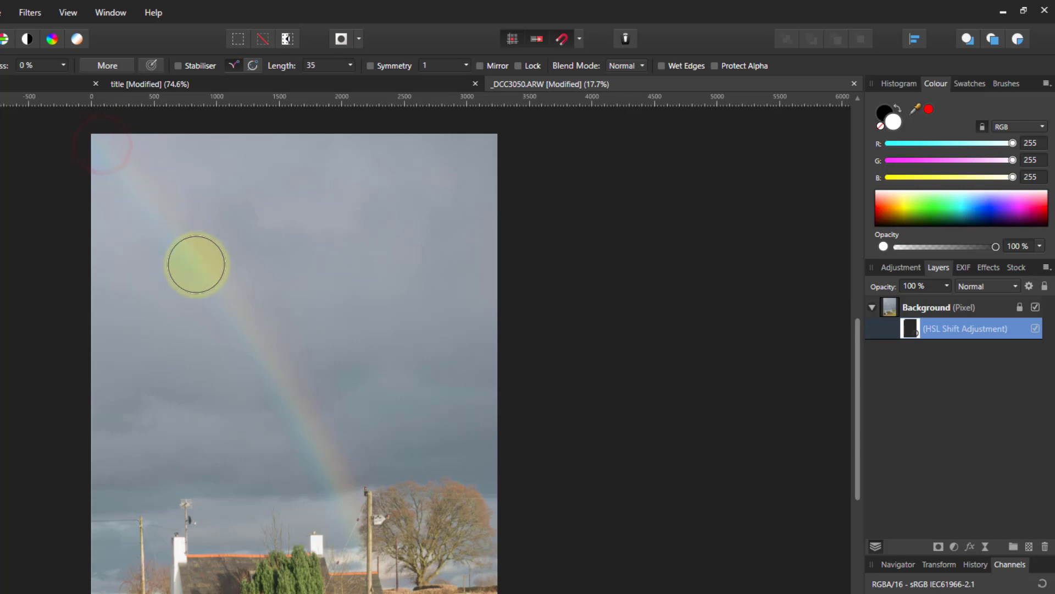
{"action": "left_click_drag", "start_coordinate": [197, 265], "coordinate": [288, 389]}
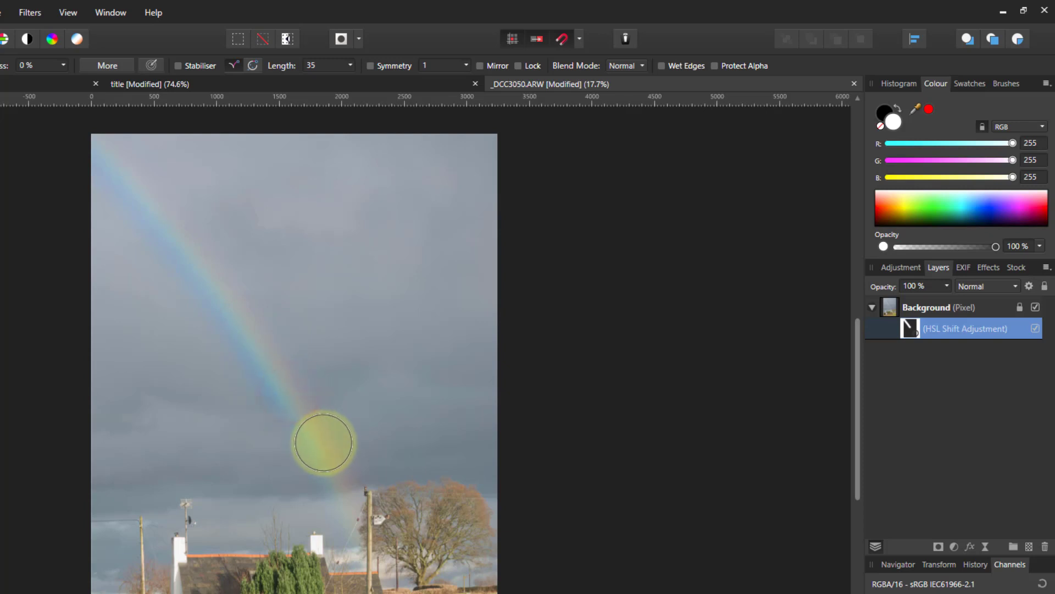
{"action": "mouse_move", "coordinate": [317, 442]}
{"action": "left_mouse_down"}
{"action": "mouse_move", "coordinate": [345, 506]}
{"action": "mouse_move", "coordinate": [338, 496]}
{"action": "mouse_move", "coordinate": [361, 532]}
{"action": "left_mouse_up"}
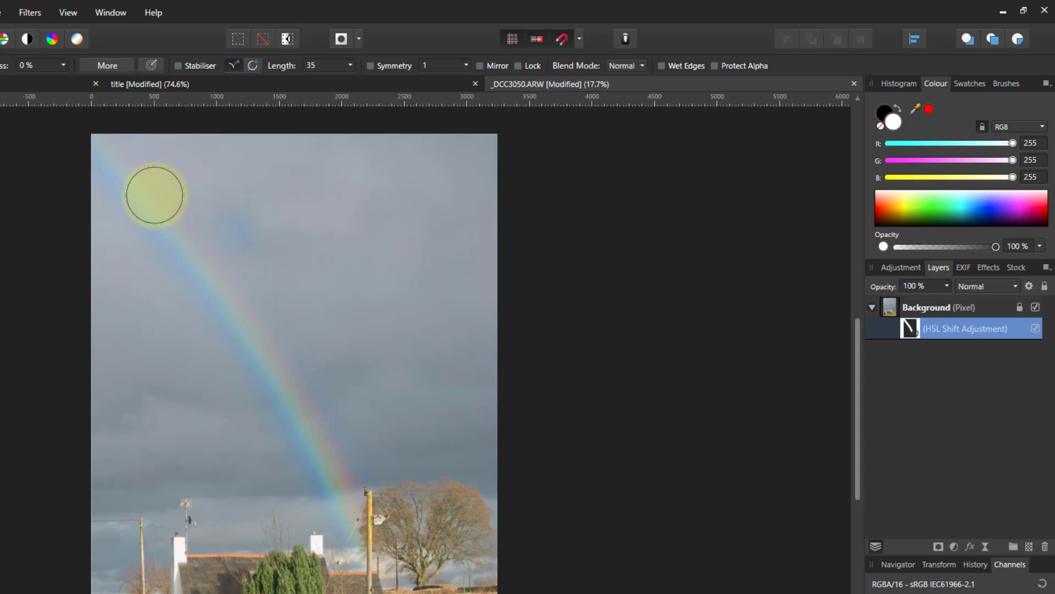
Switch to black and dab out the saturation spill in the sky beside the rainbow
{"action": "left_click", "coordinate": [886, 112]}
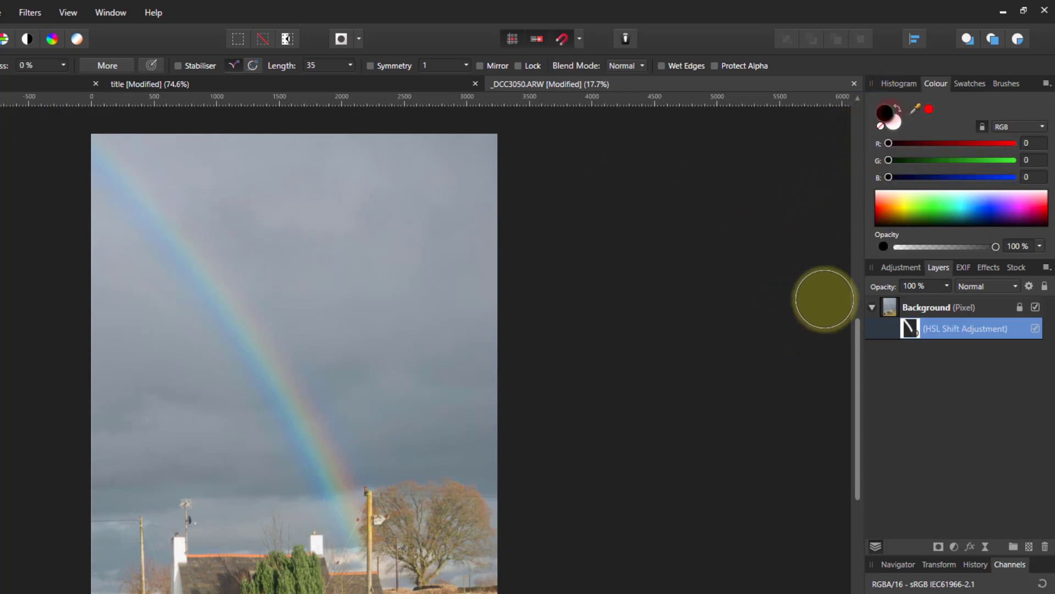
{"action": "left_click", "coordinate": [147, 128]}
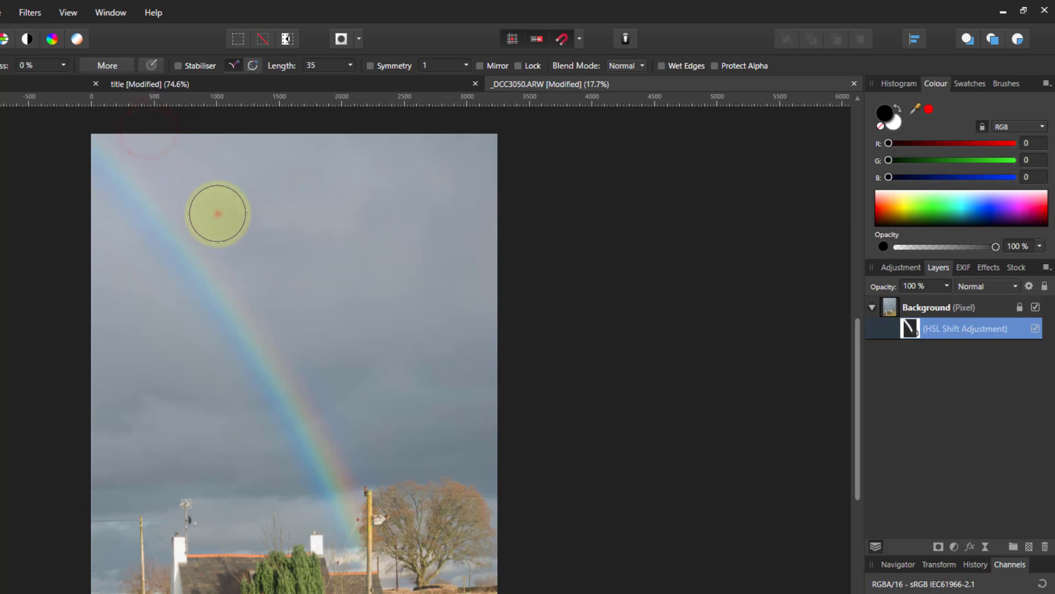
{"action": "left_click", "coordinate": [217, 212]}
{"action": "left_click", "coordinate": [290, 300]}
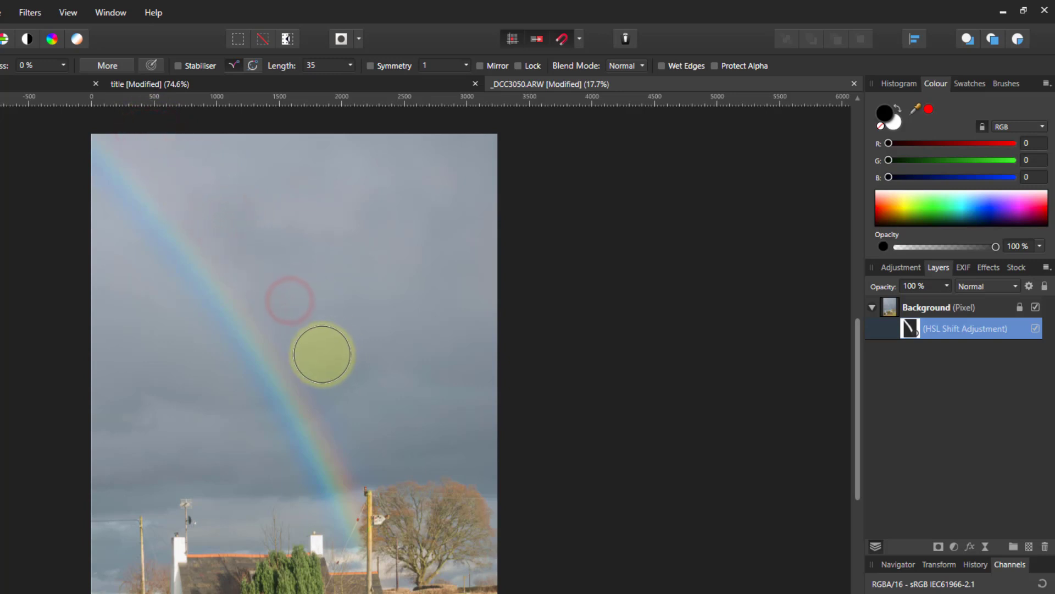
{"action": "left_click", "coordinate": [307, 333]}
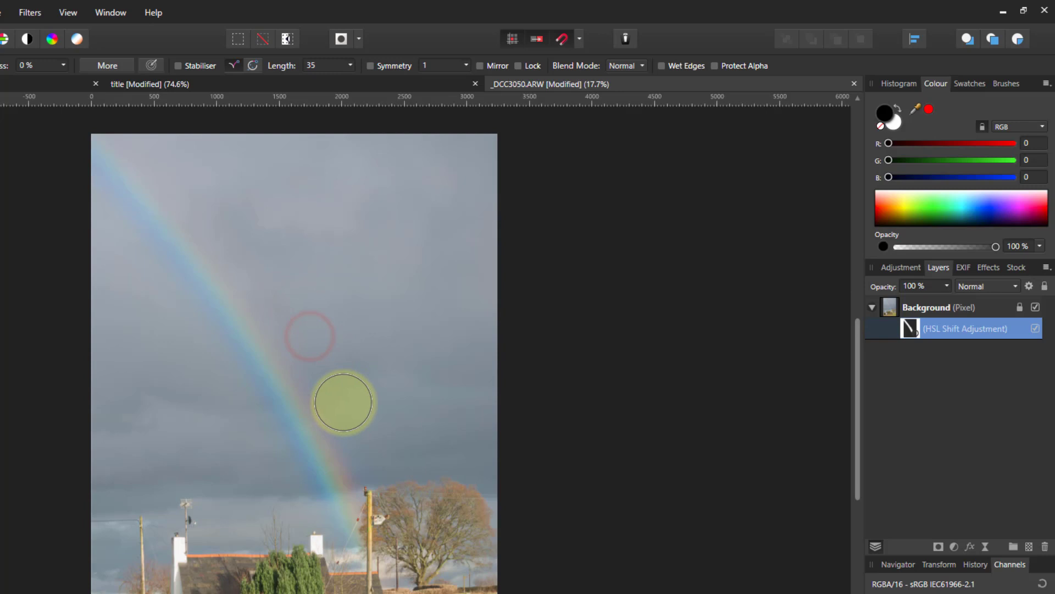
{"action": "left_click", "coordinate": [332, 380]}
{"action": "left_click", "coordinate": [366, 437]}
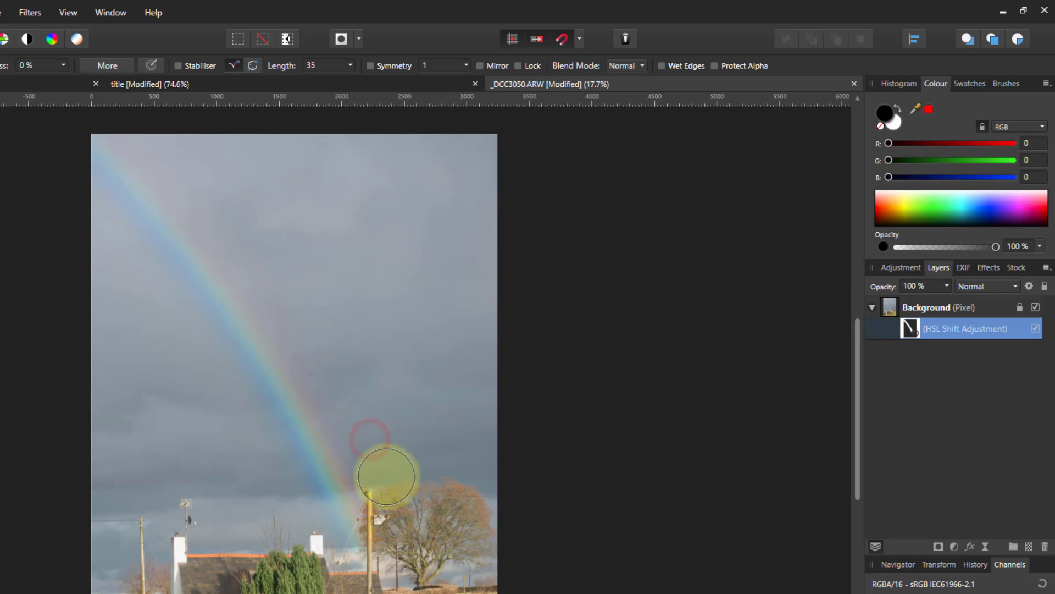
{"action": "left_click", "coordinate": [386, 476]}
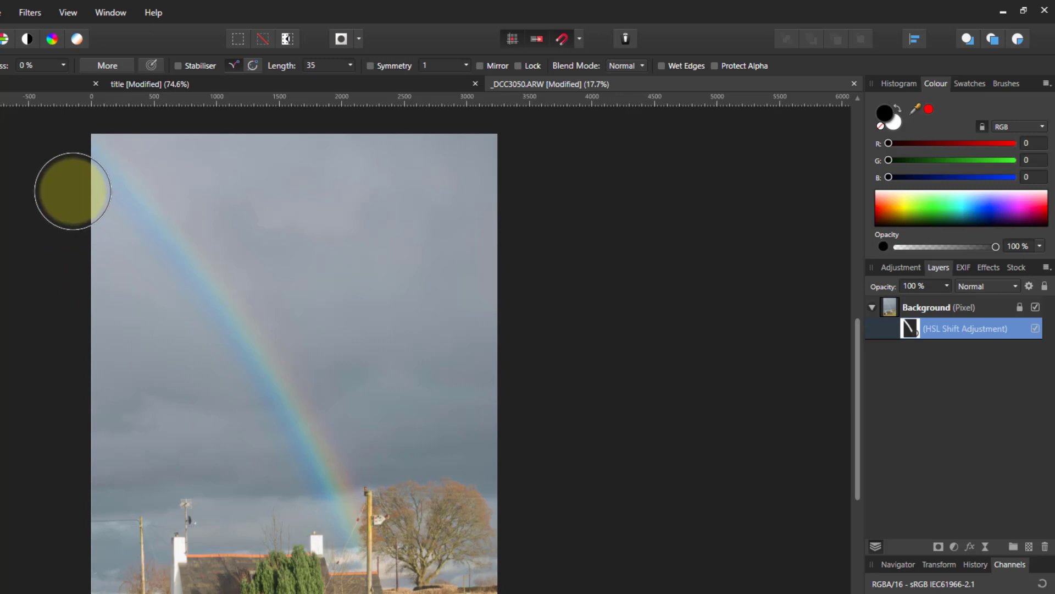
Paint black over the upper rainbow, remaining sky, and around the house and trees
{"action": "left_click_drag", "start_coordinate": [73, 188], "coordinate": [132, 266]}
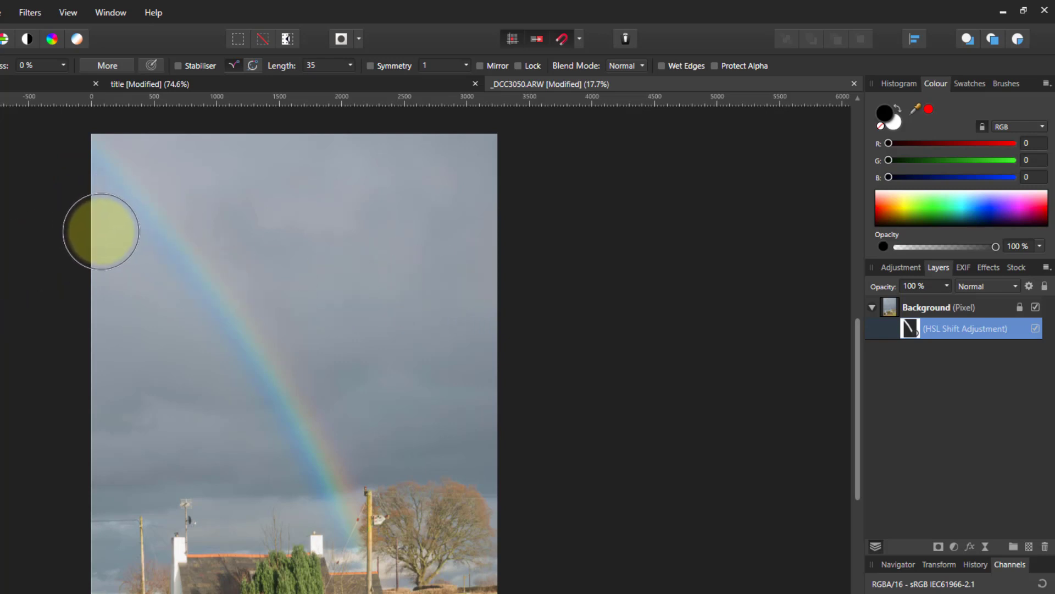
{"action": "left_click", "coordinate": [179, 341]}
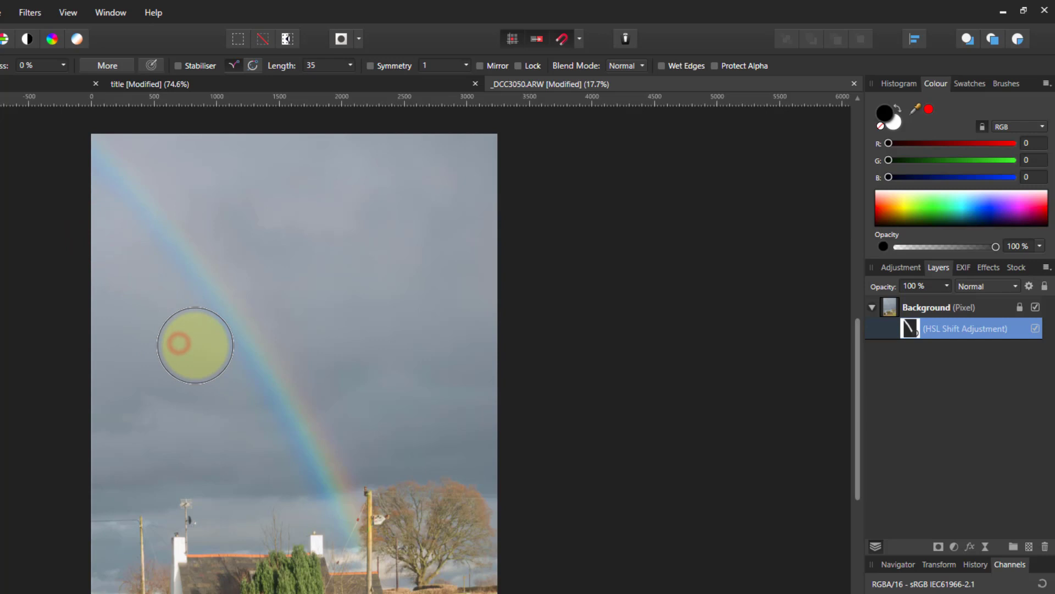
{"action": "left_click", "coordinate": [226, 418]}
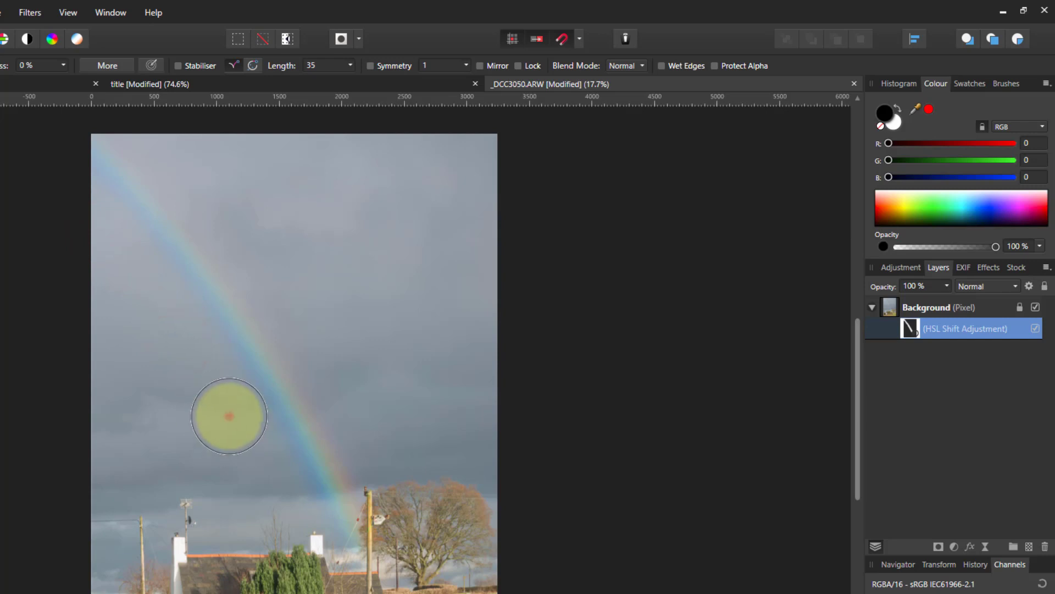
{"action": "left_click", "coordinate": [295, 525]}
{"action": "left_click", "coordinate": [311, 529]}
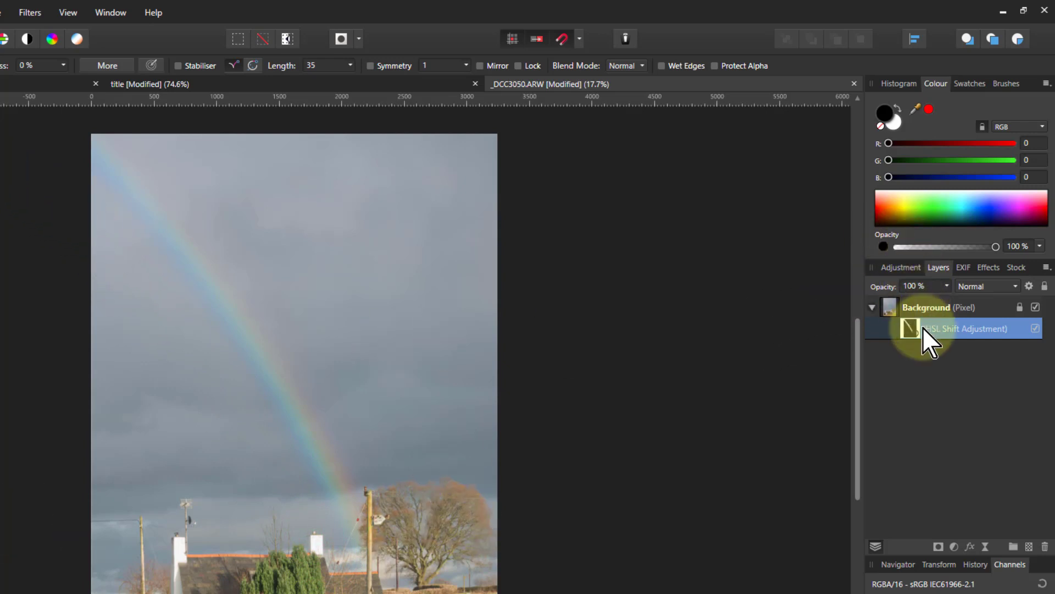
{"action": "left_click", "coordinate": [910, 333], "text": "alt"}
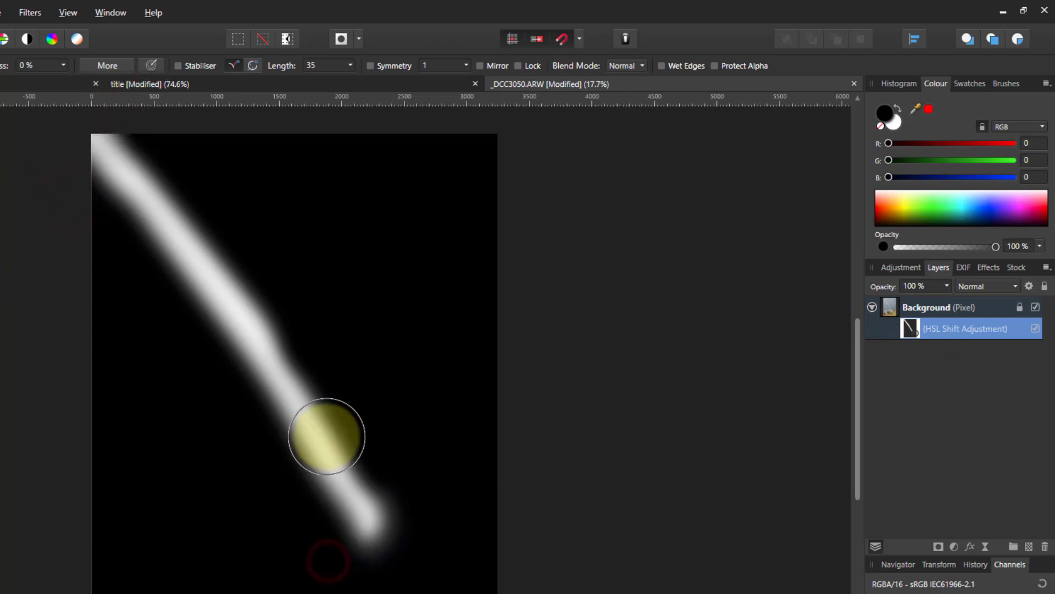
{"action": "left_click", "coordinate": [270, 256]}
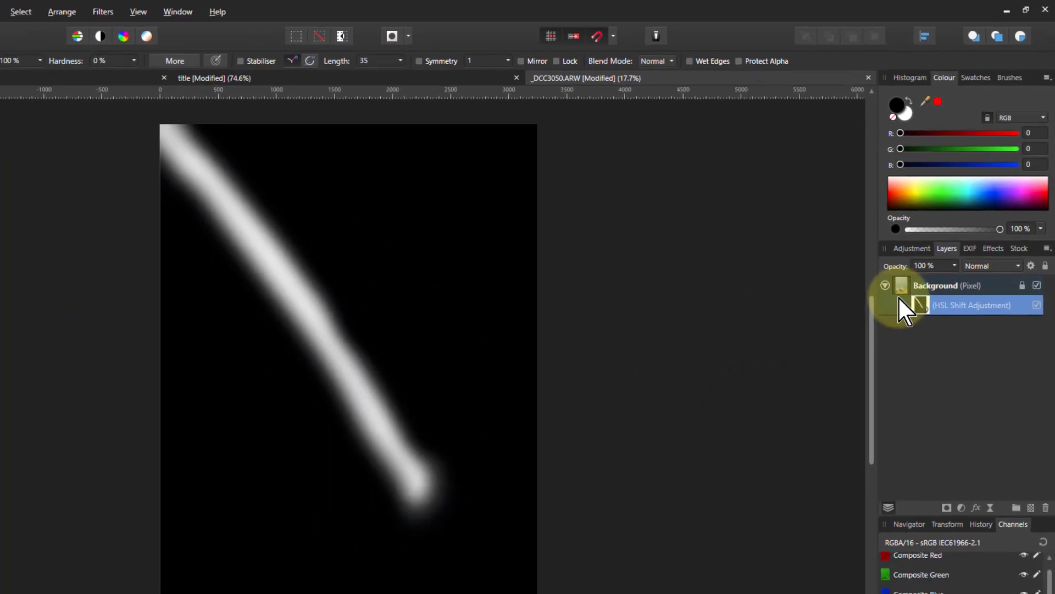
{"action": "left_click", "coordinate": [899, 297]}
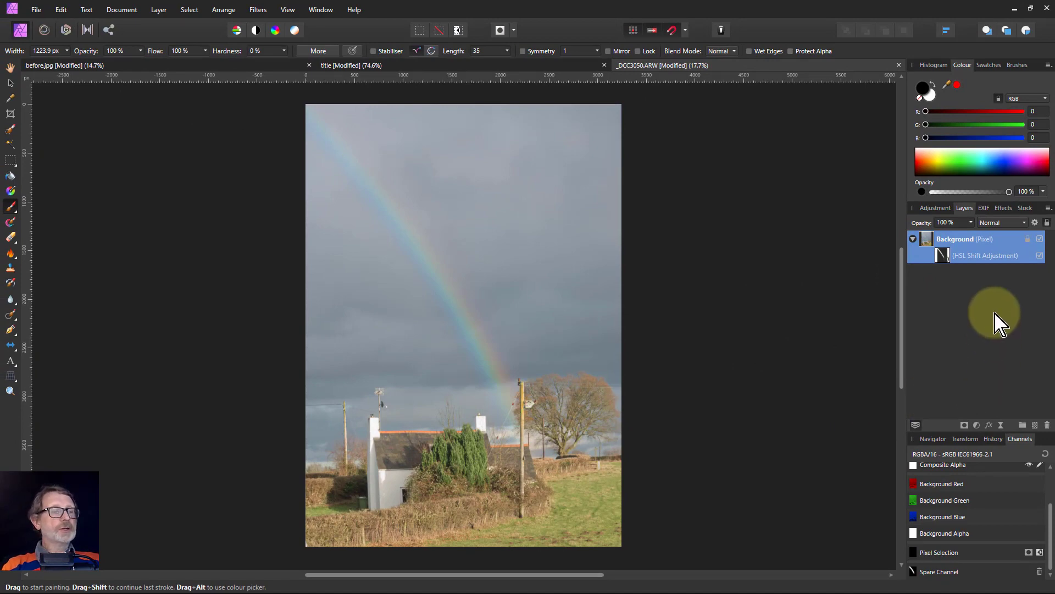
Compare the HSL Shift layer hidden and shown, then set its opacity to 44%
{"action": "left_click", "coordinate": [946, 256]}
{"action": "left_click", "coordinate": [1039, 256]}
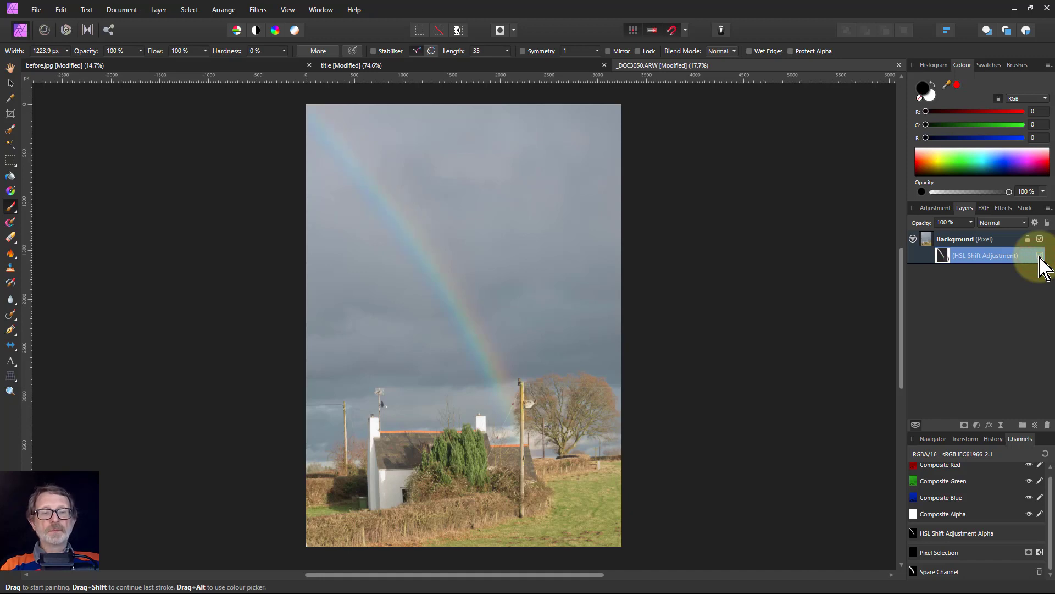
{"action": "left_click", "coordinate": [1040, 256]}
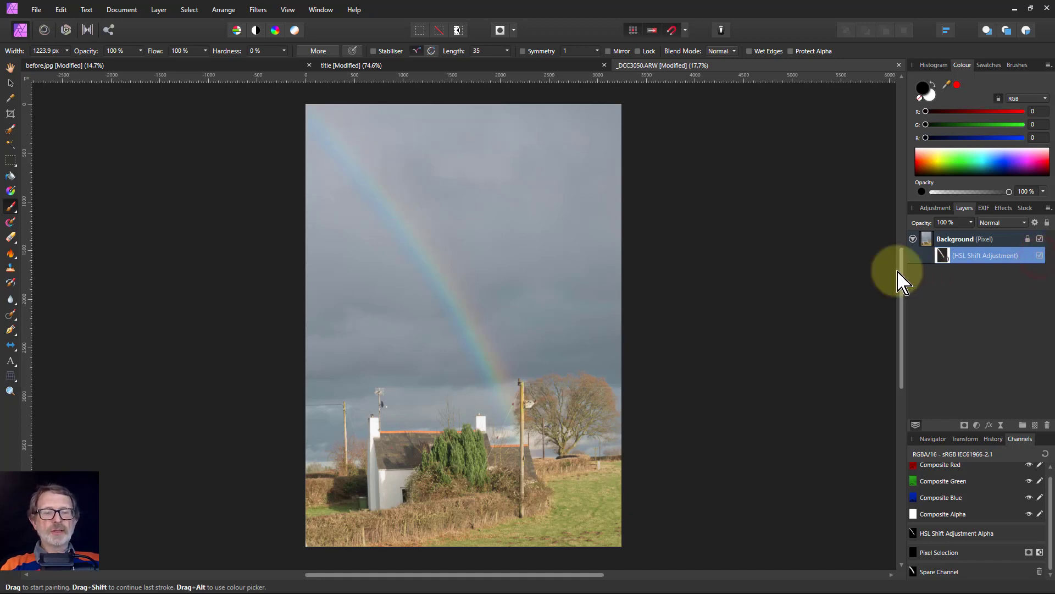
{"action": "left_click", "coordinate": [970, 222]}
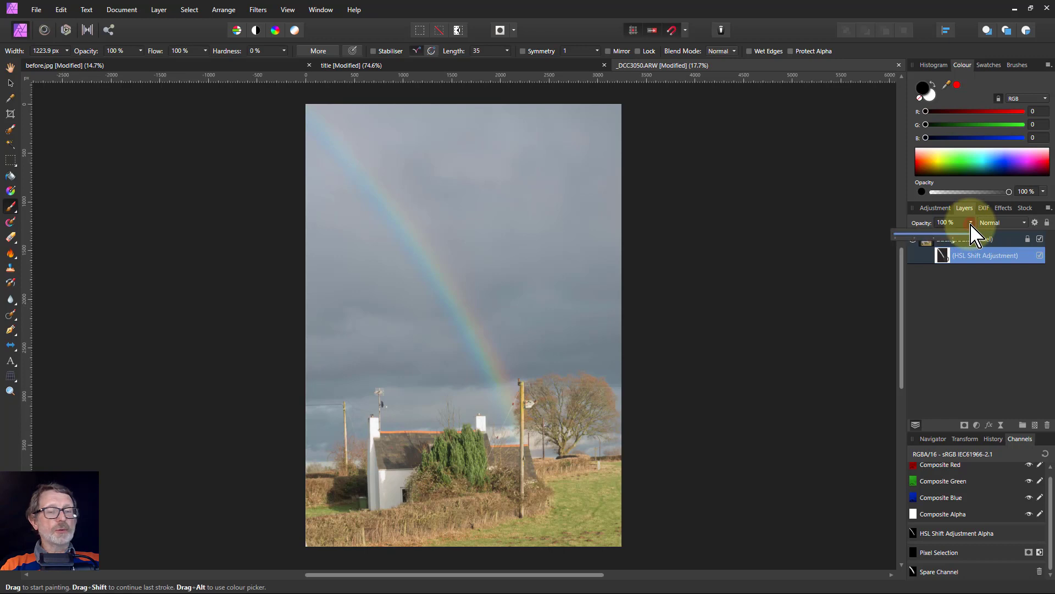
{"action": "left_click_drag", "start_coordinate": [971, 233], "coordinate": [928, 240]}
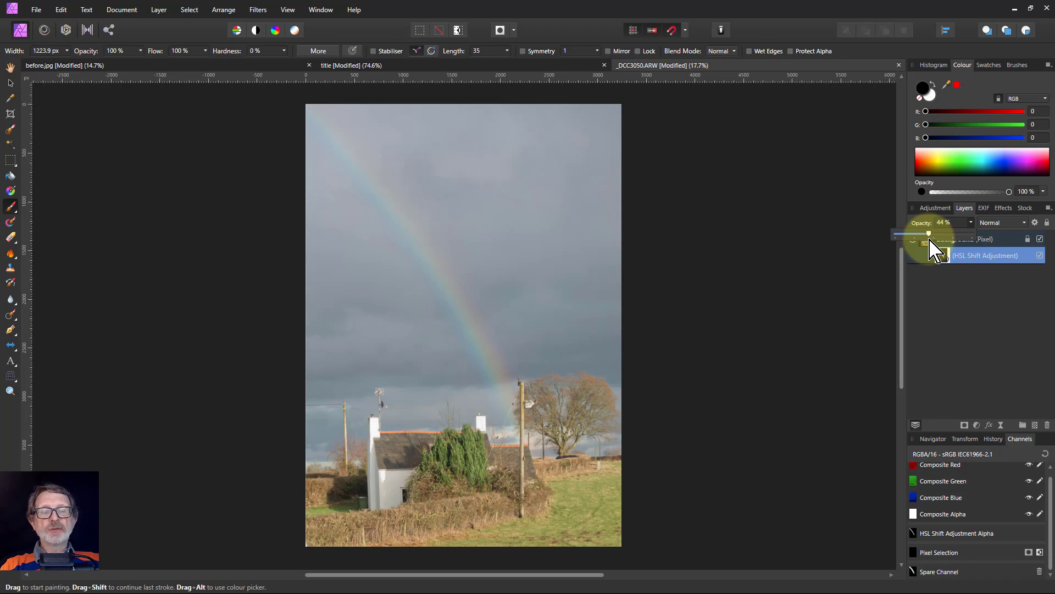